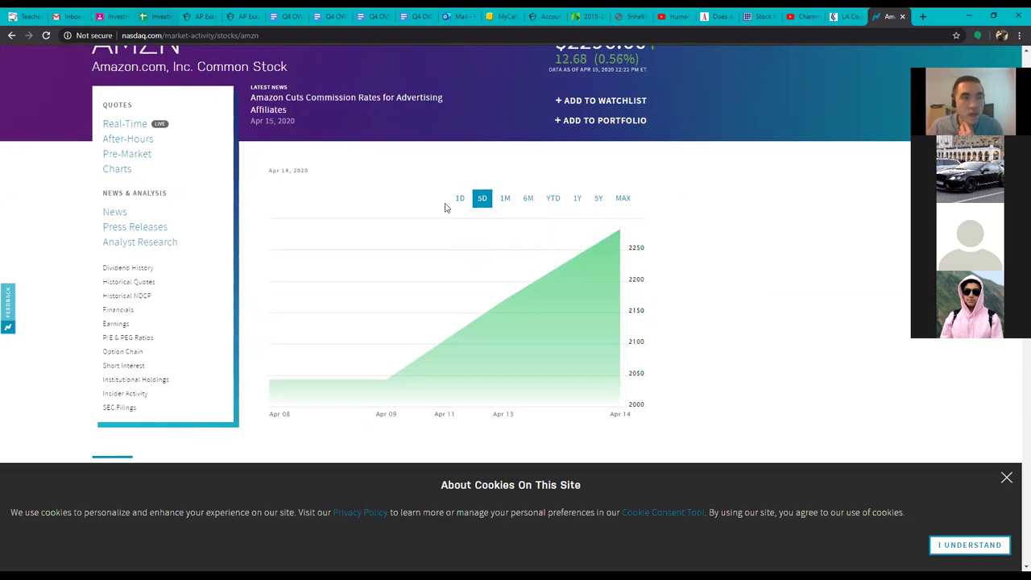
Step: After checking the AMZN quote, switch to the Investing Project Example spreadsheet tab
key("ctrl+4")
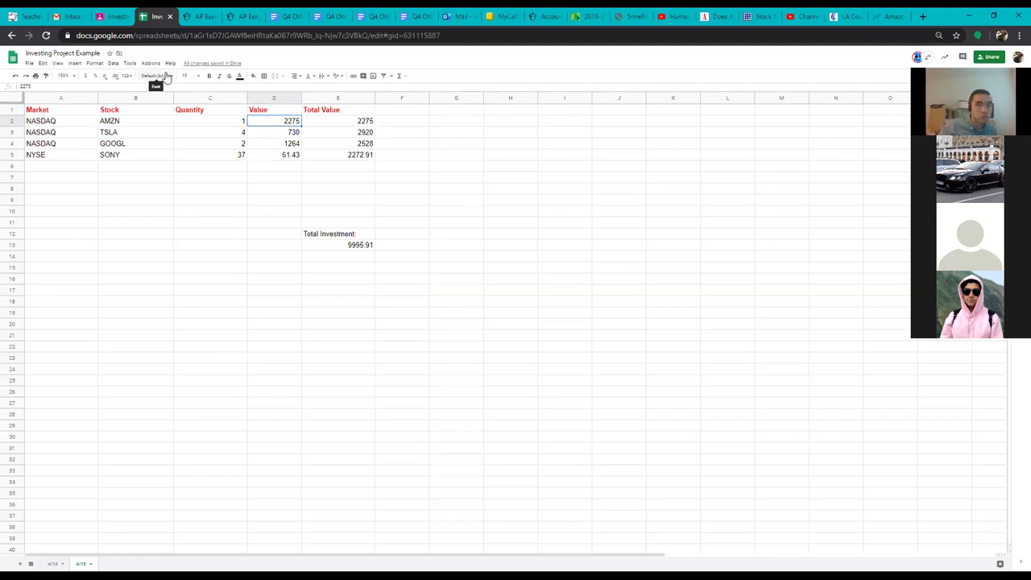
Step: Enter the new AMZN value 2294.94 and the TSLA value 727.30
type("2")
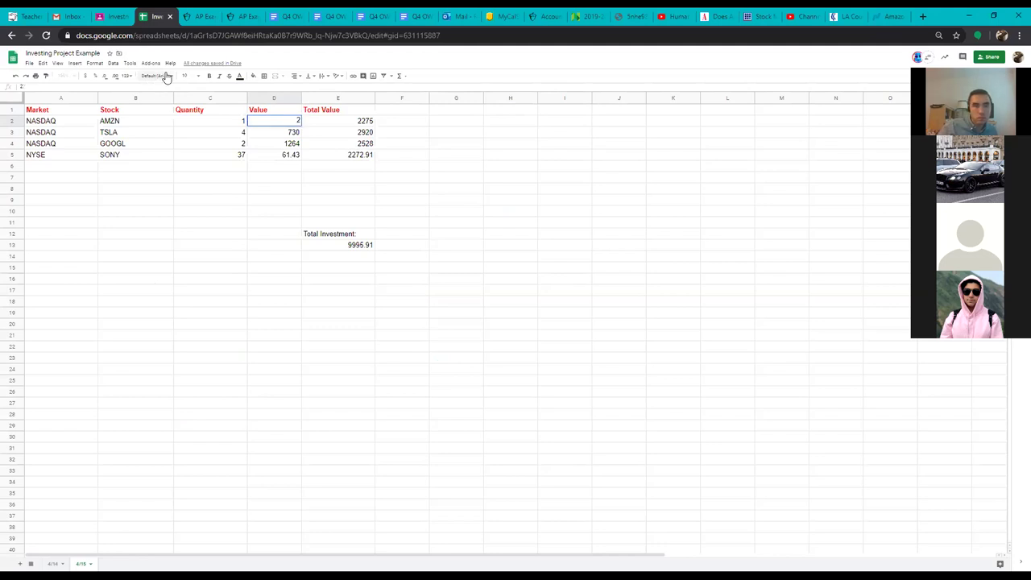
type("294.")
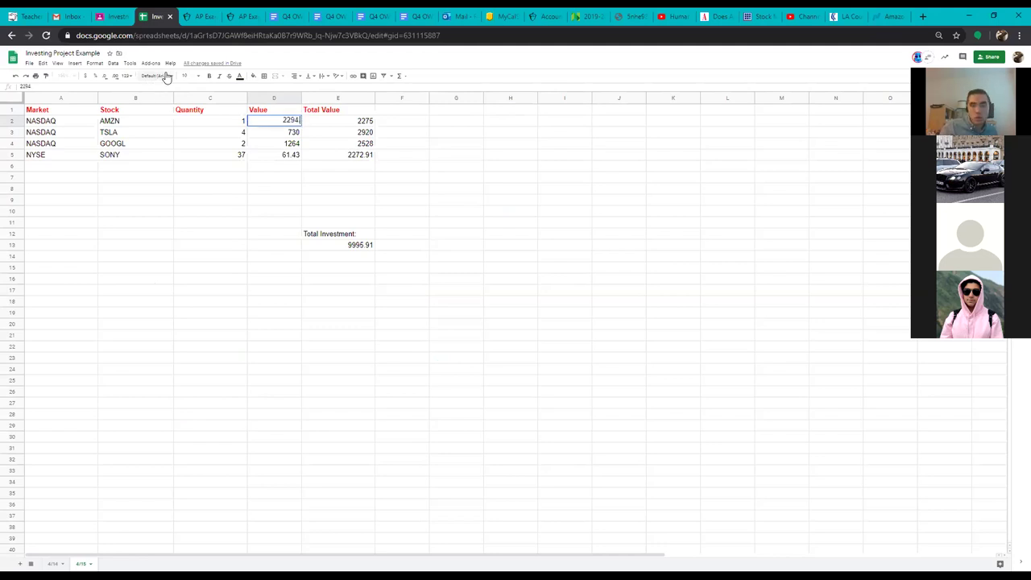
type("94")
key("Return")
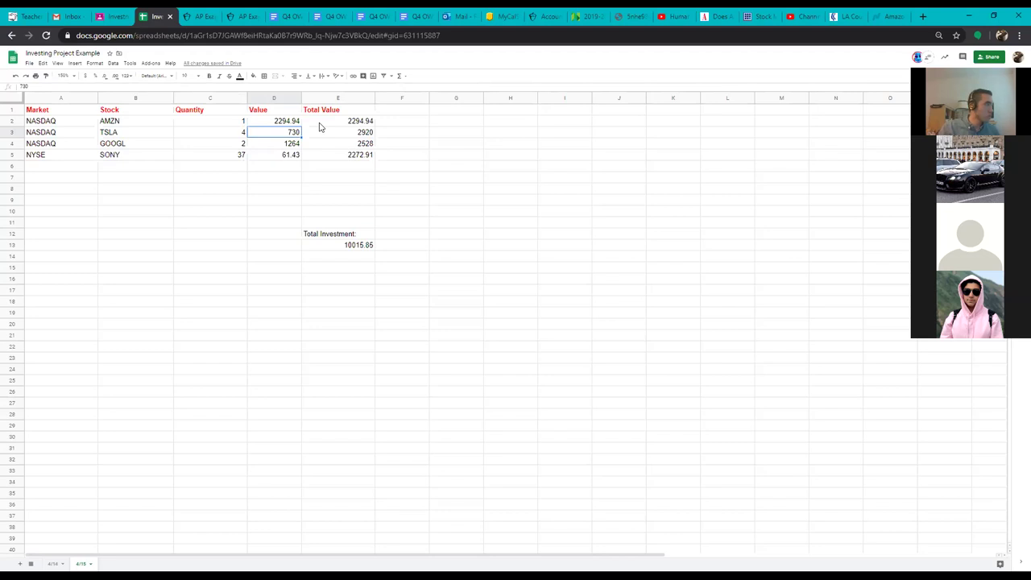
type("727")
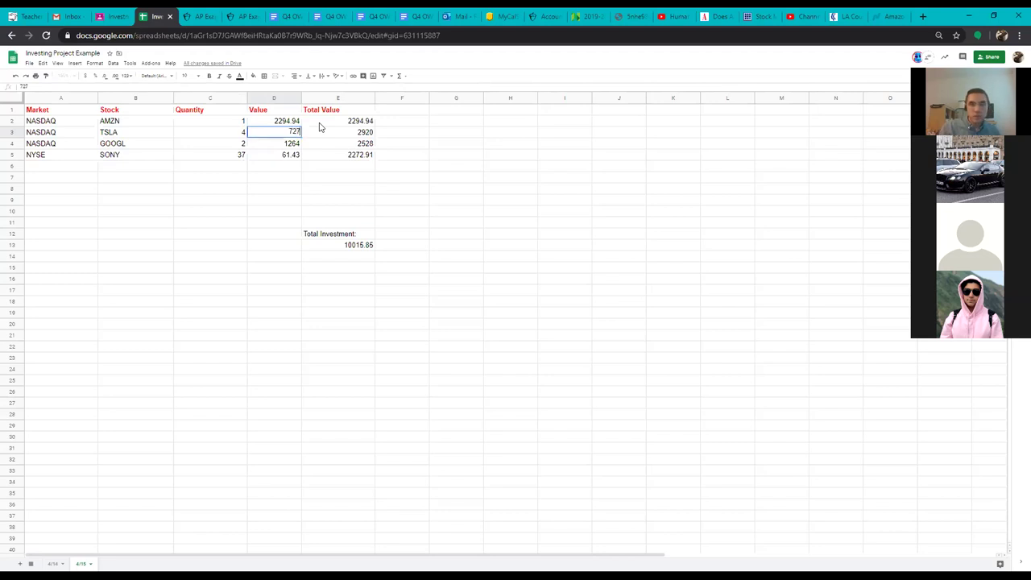
type(".30")
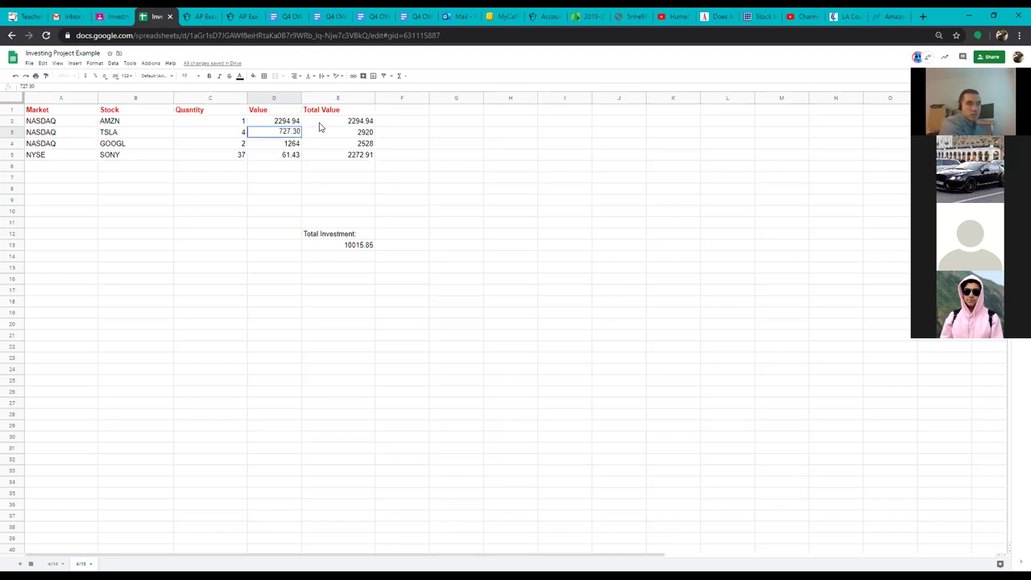
key("Return")
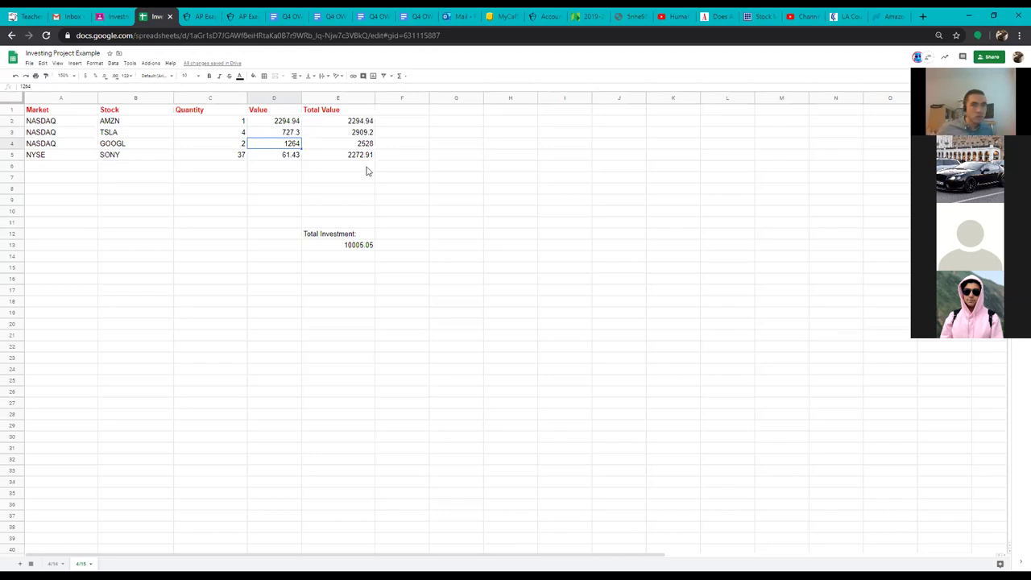
Step: Update GOOGL to 1246.59 and SONY to 61.63
double_click(288, 144)
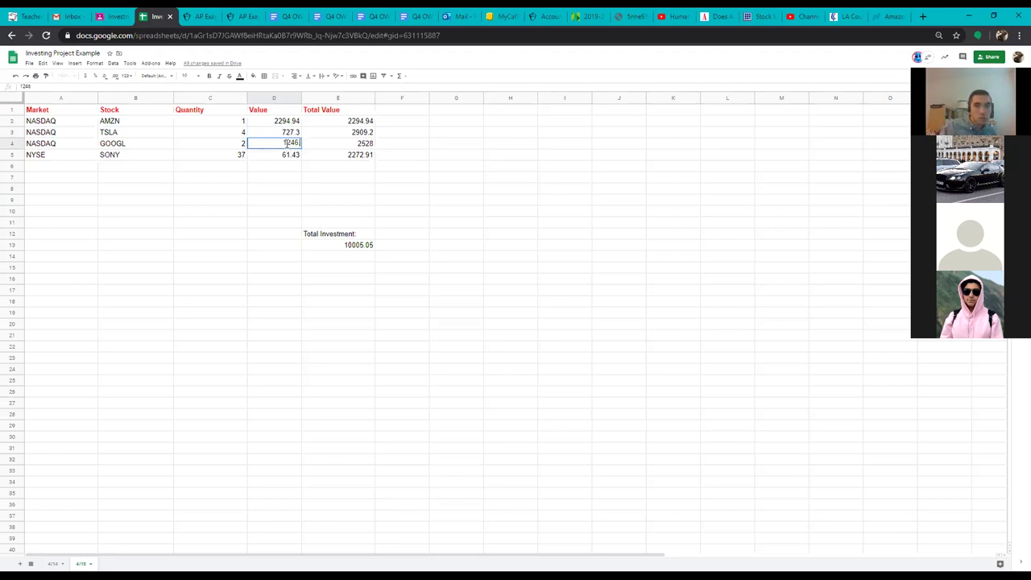
type(".59")
key("Return")
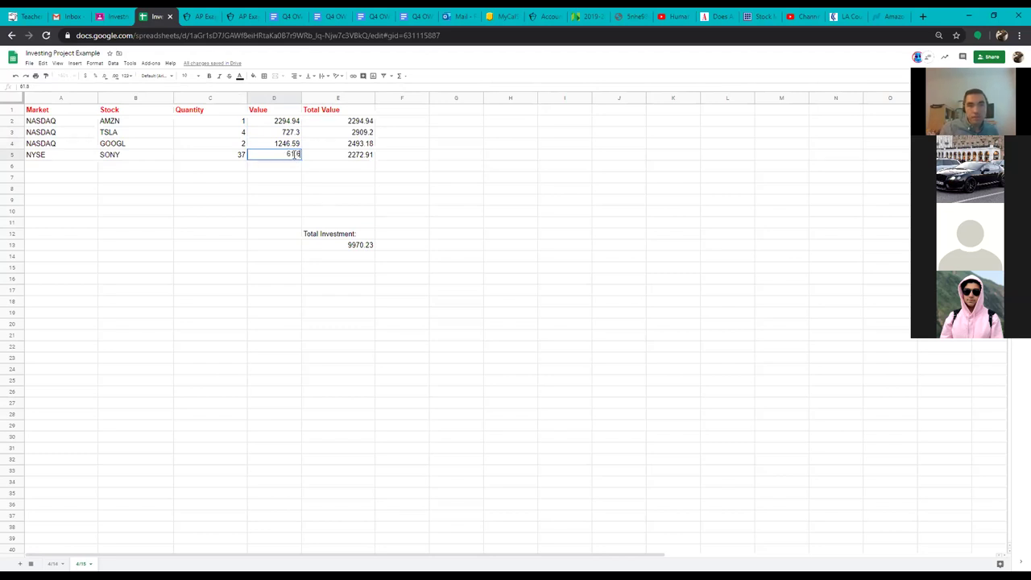
left_click(295, 162)
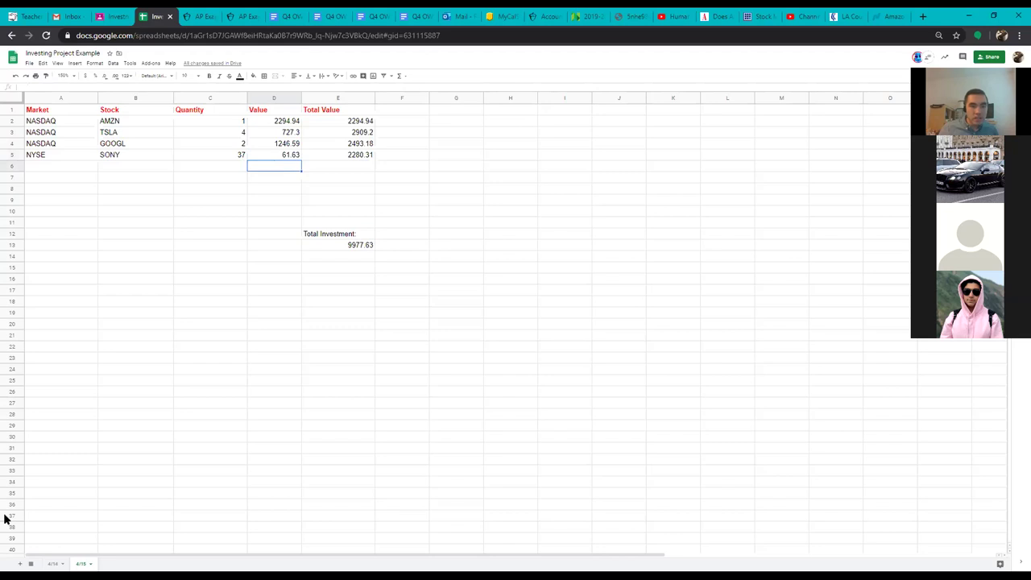
left_click(53, 563)
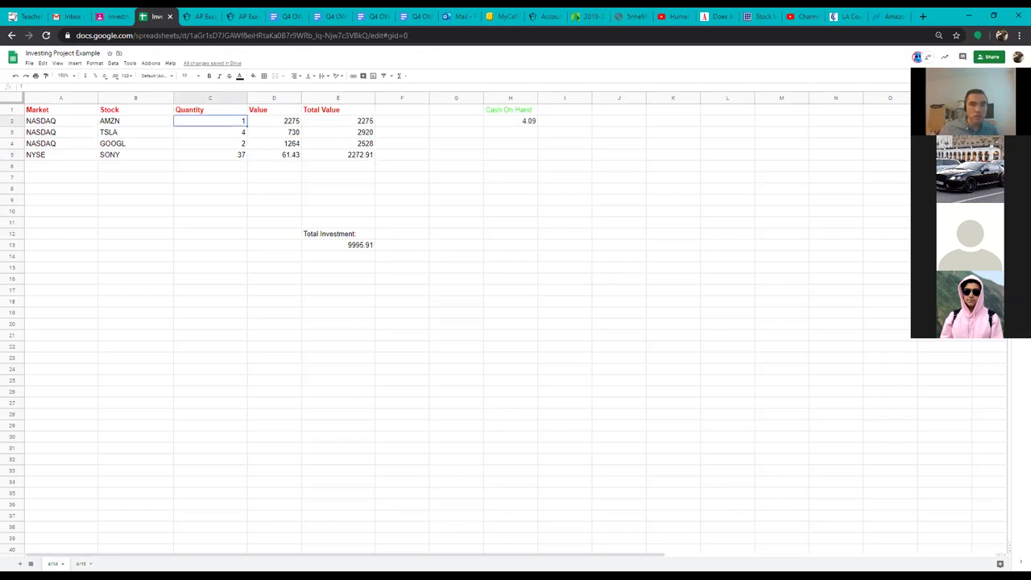
scroll(398, 272, "down", 1)
scroll(390, 309, "up", 1)
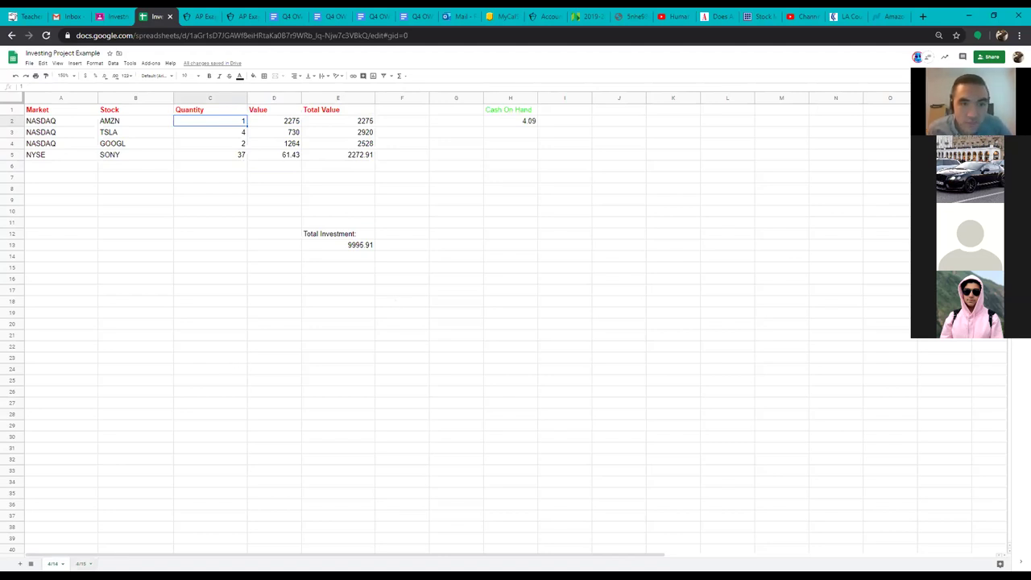
left_click(83, 561)
left_click(367, 246)
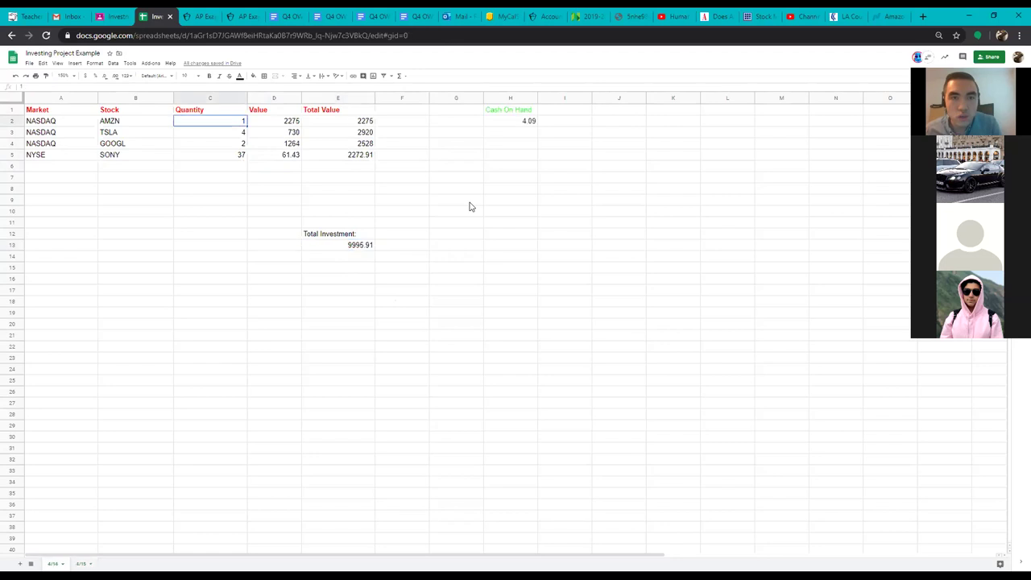
left_click(534, 114)
left_click(533, 123)
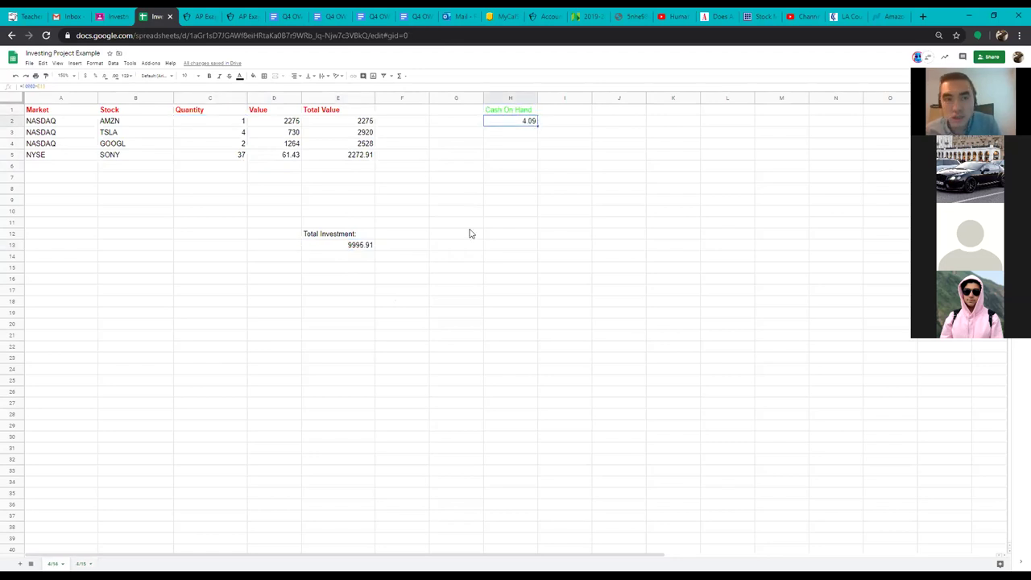
left_click(348, 249)
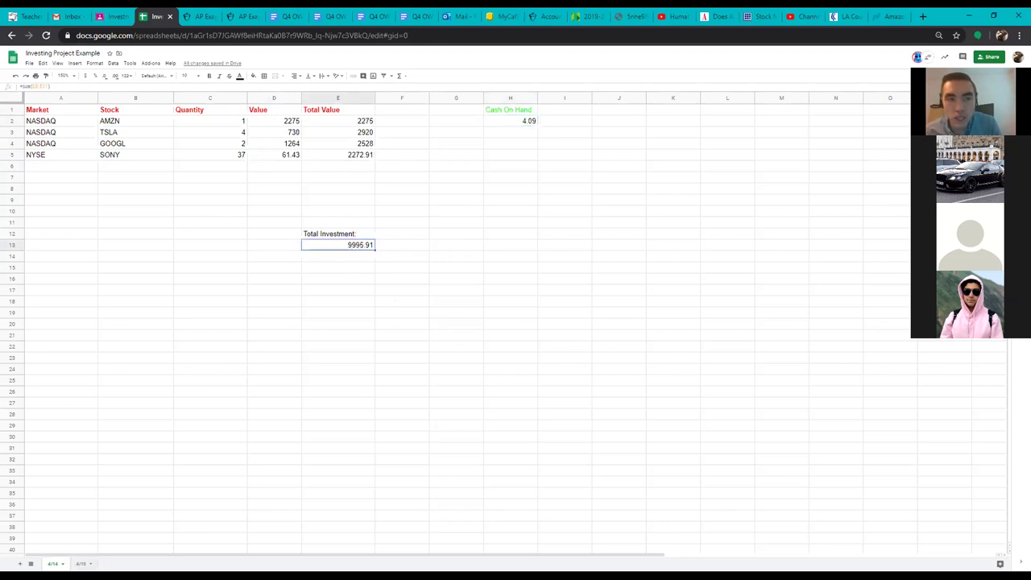
left_click(81, 563)
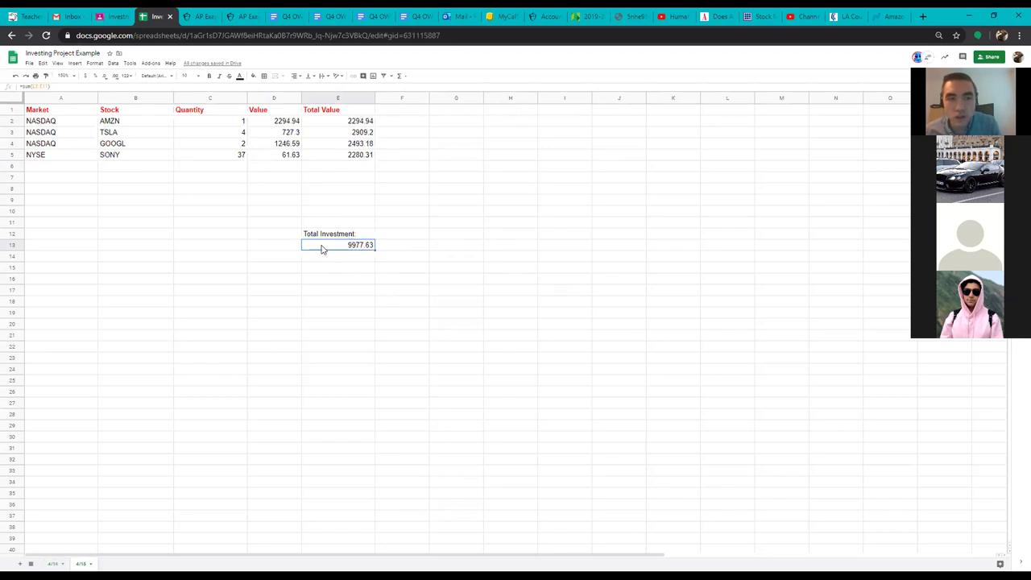
left_click(339, 269)
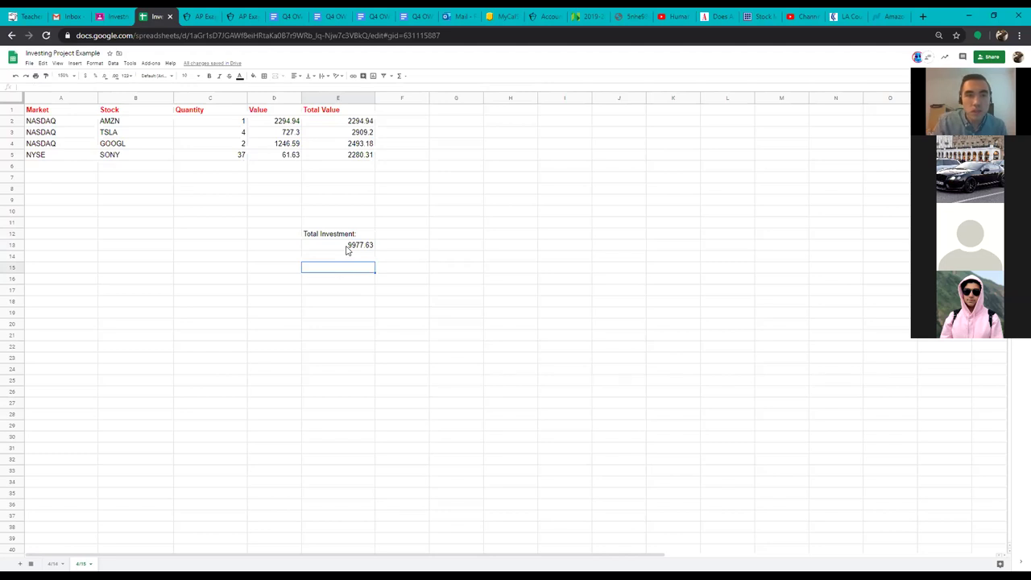
type("Yesterday's ")
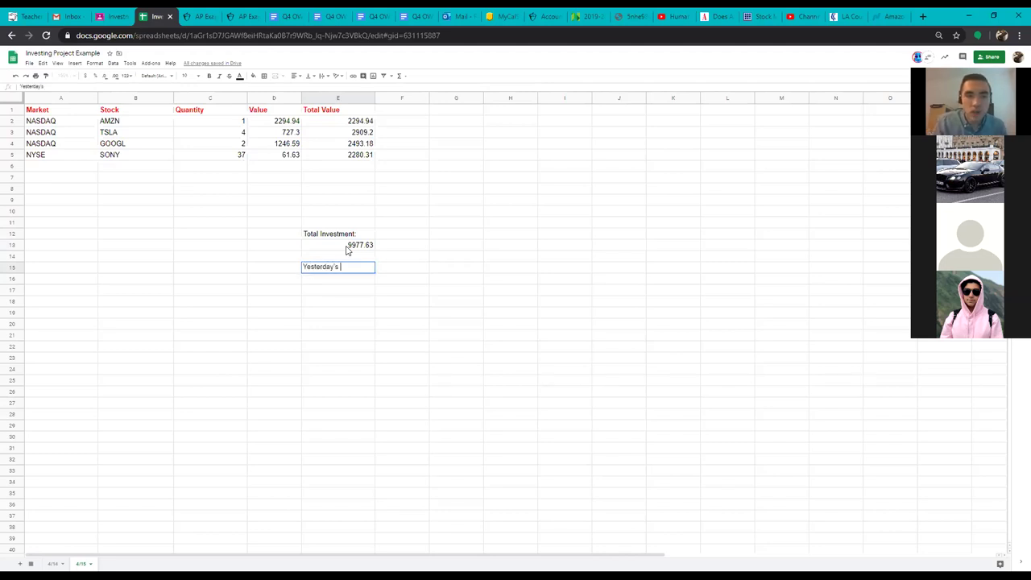
type("Value")
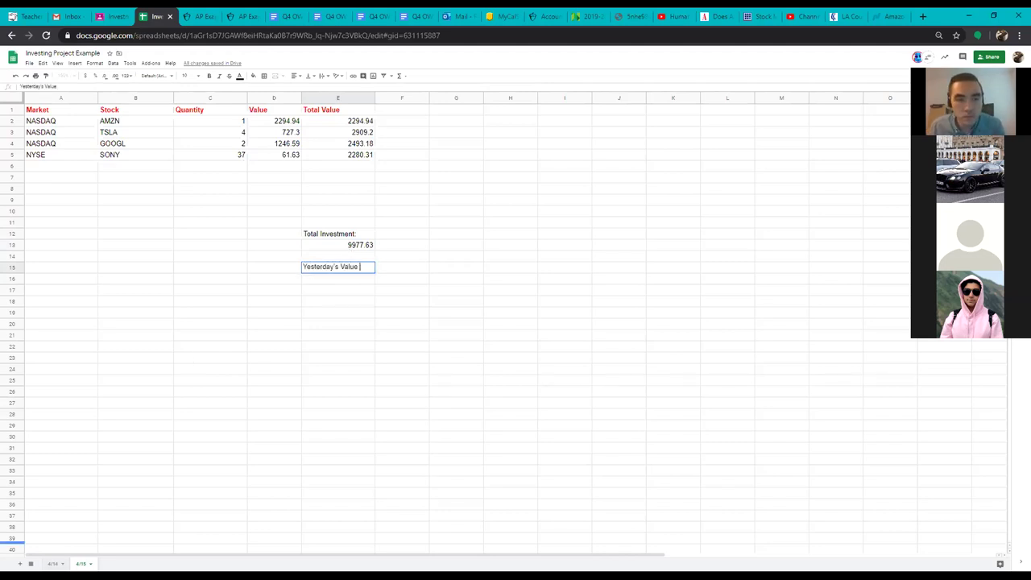
Step: End the Yesterday's Value label with a colon and enter 9995.91 beneath it
key("BackSpace")
type(":")
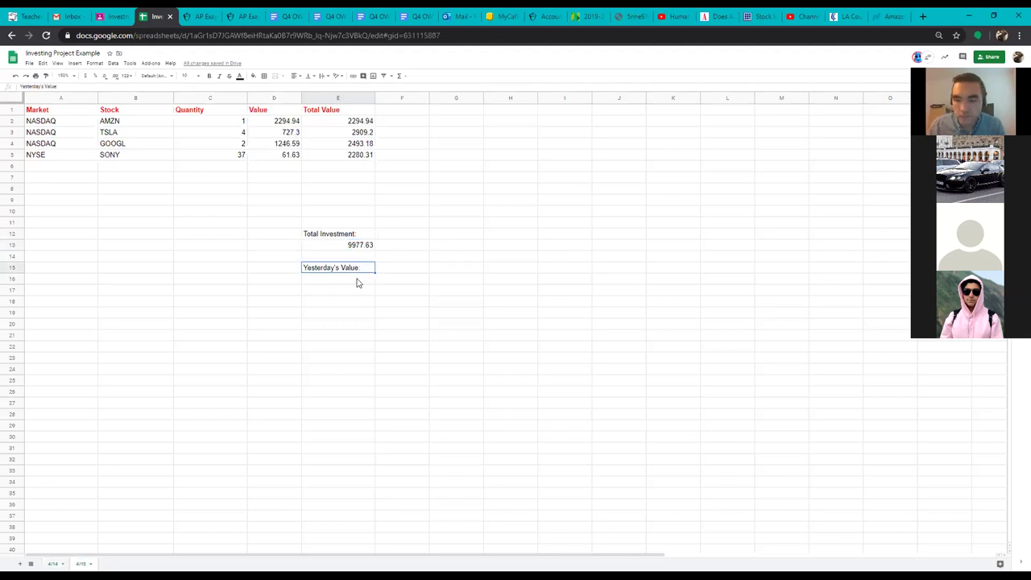
left_click(358, 279)
type("999")
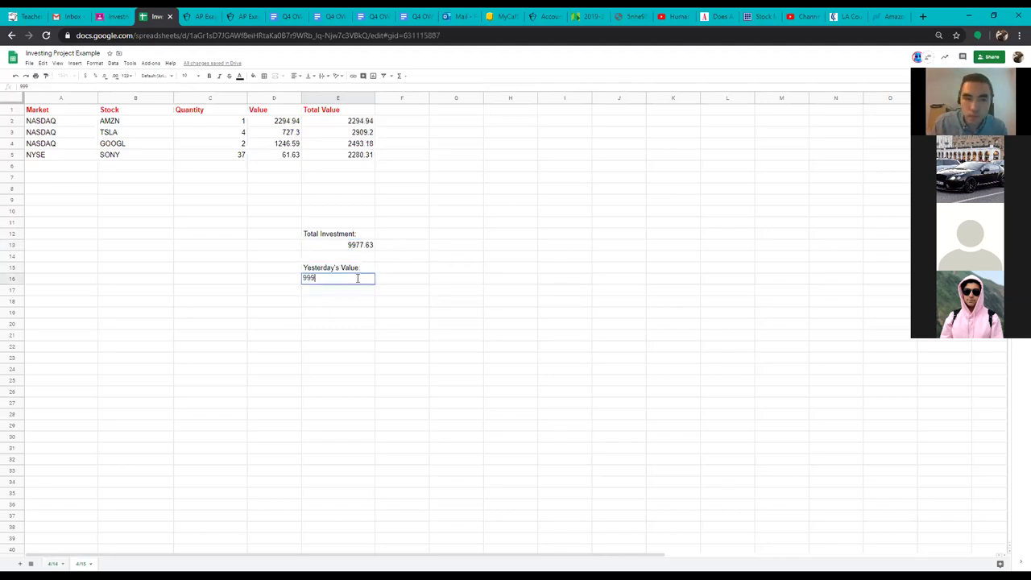
type("5.91")
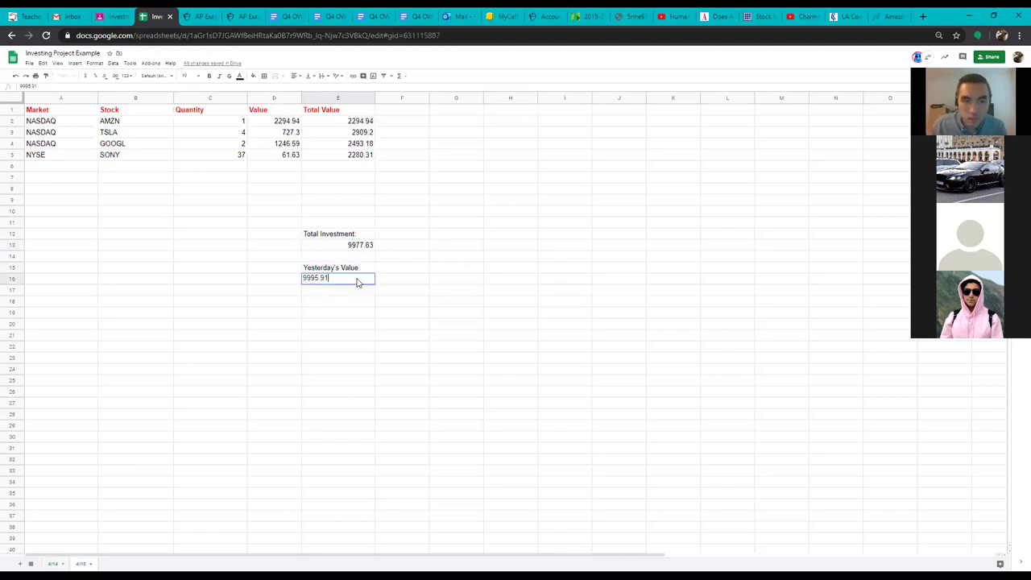
key("Return")
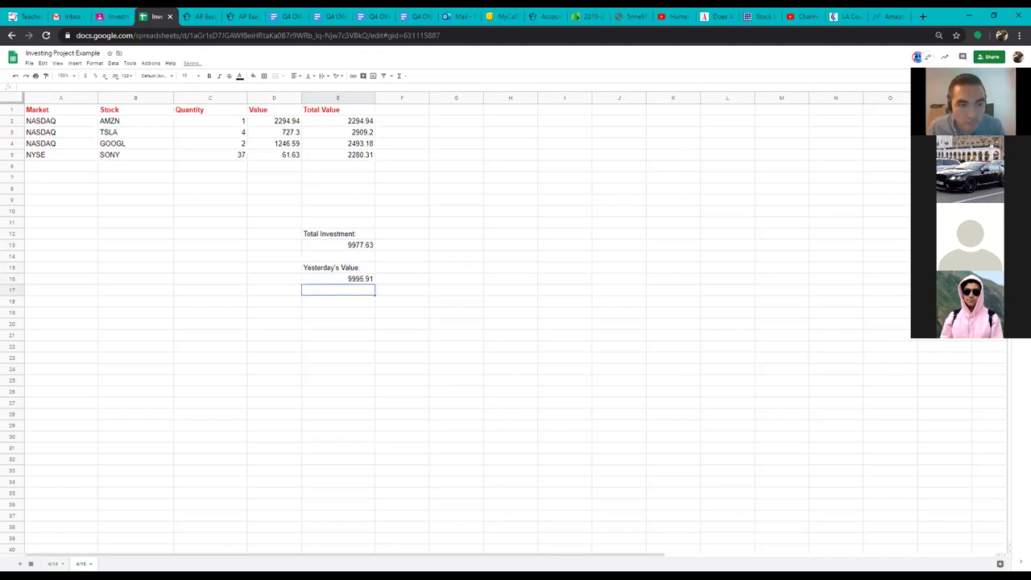
Step: Glance at the previous day's sheet, then start typing the 'Daily Change' heading in G12
key("ctrl+shift+Page_Up")
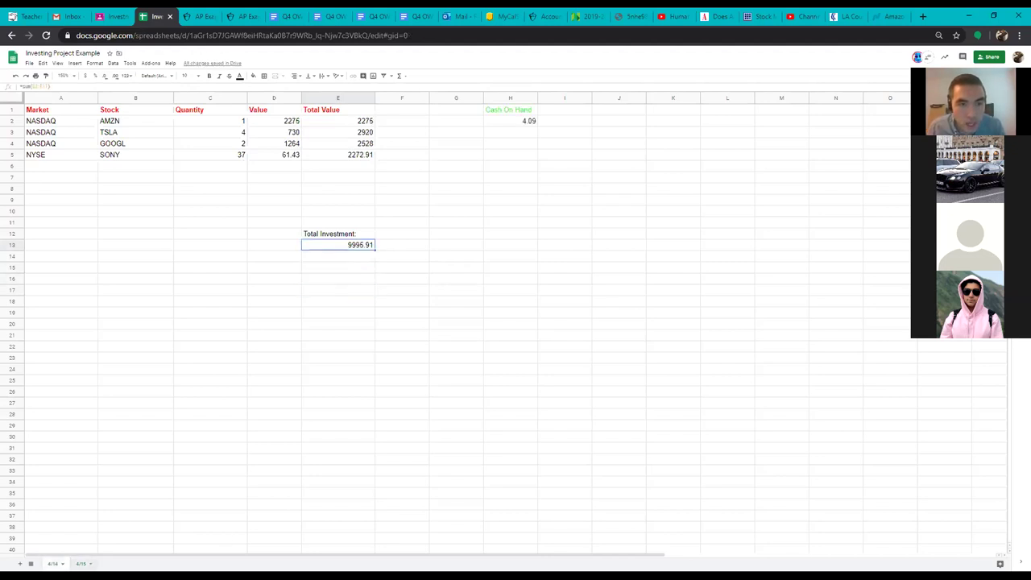
key("ctrl+shift+Page_Down")
left_click(441, 235)
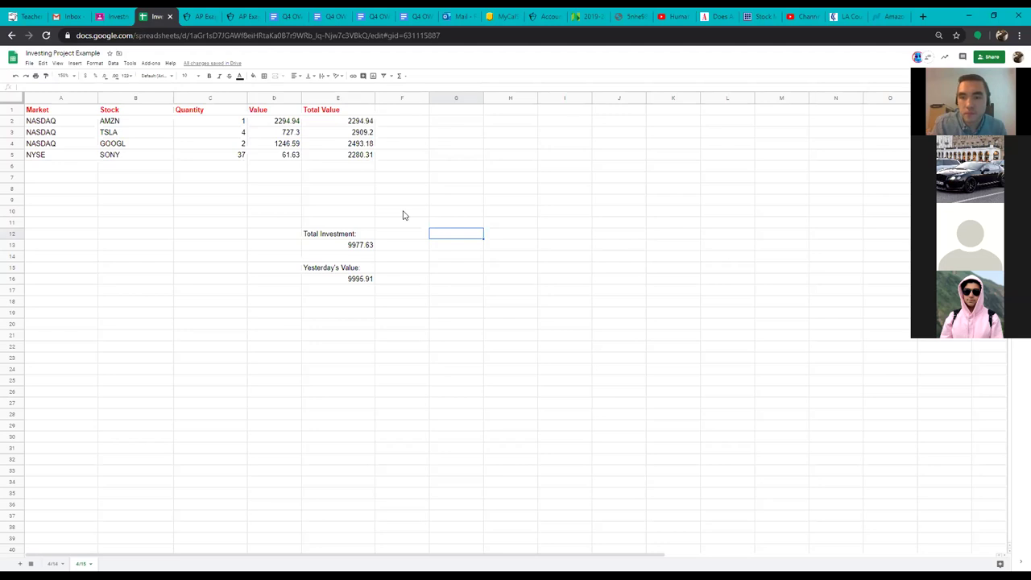
type("=")
type("aily C")
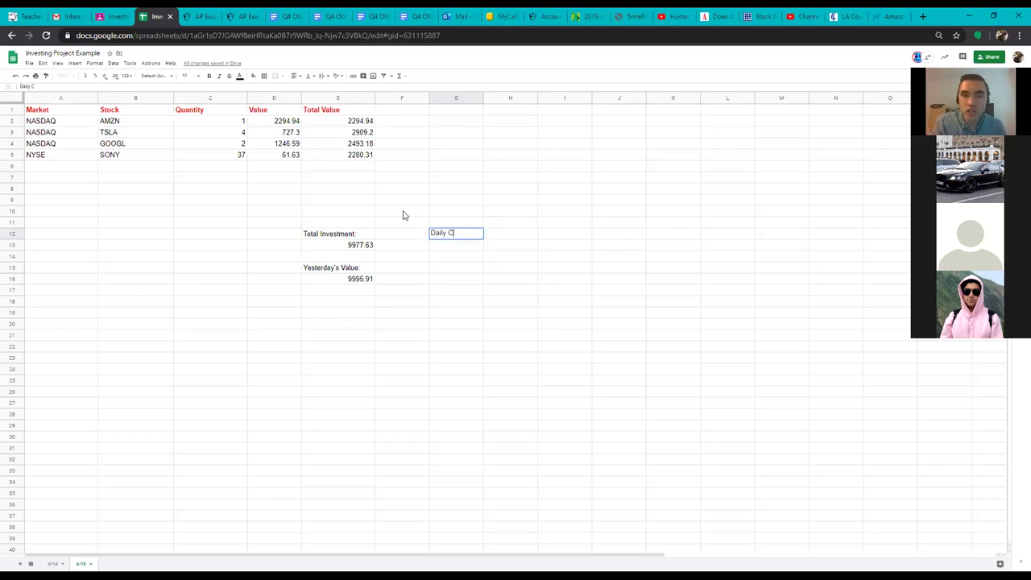
type("hange")
Step: Confirm the Daily Change heading and enter yesterday's value minus total investment in G13, twice
key("Return")
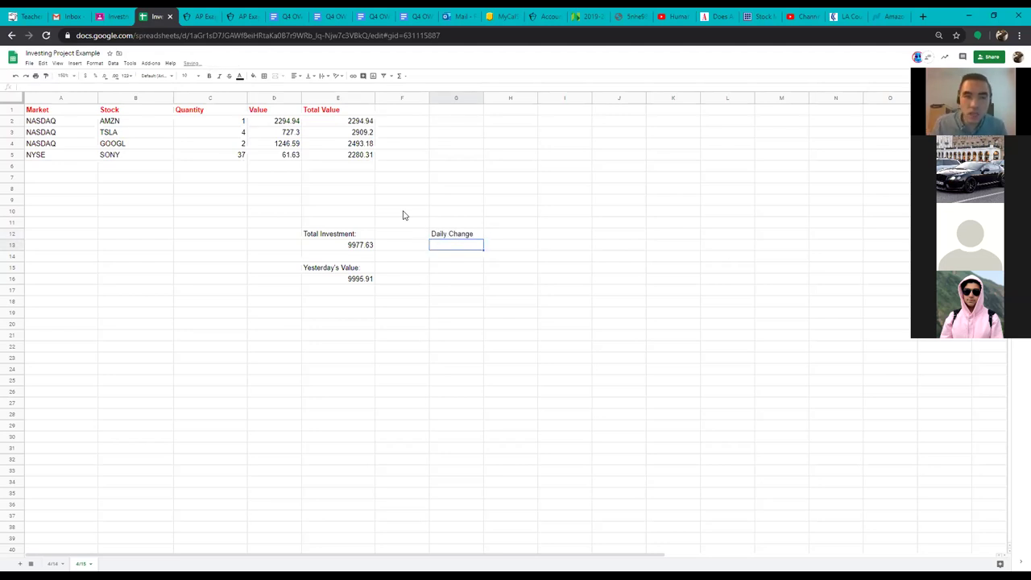
type("=")
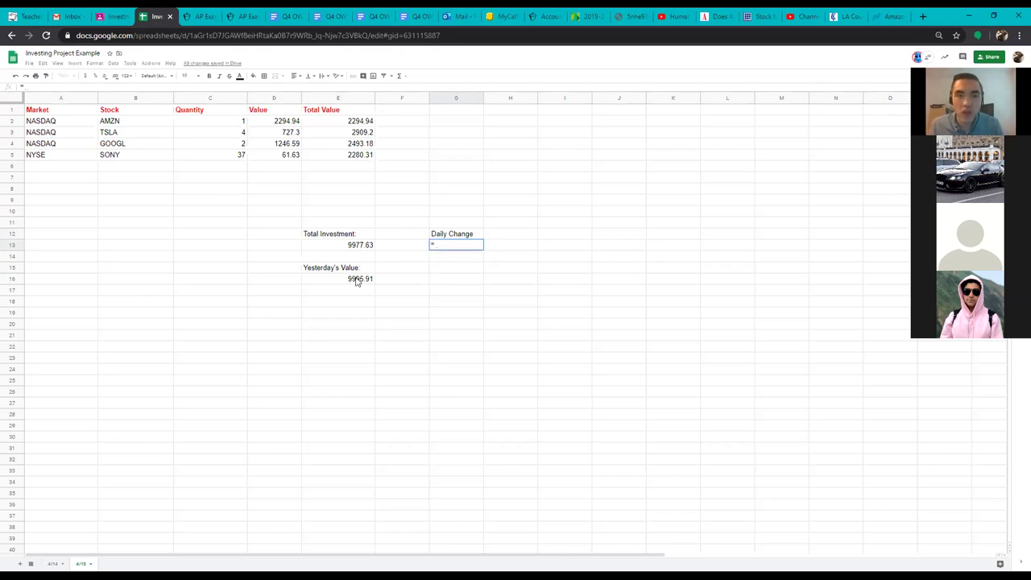
left_click(358, 282)
type("-")
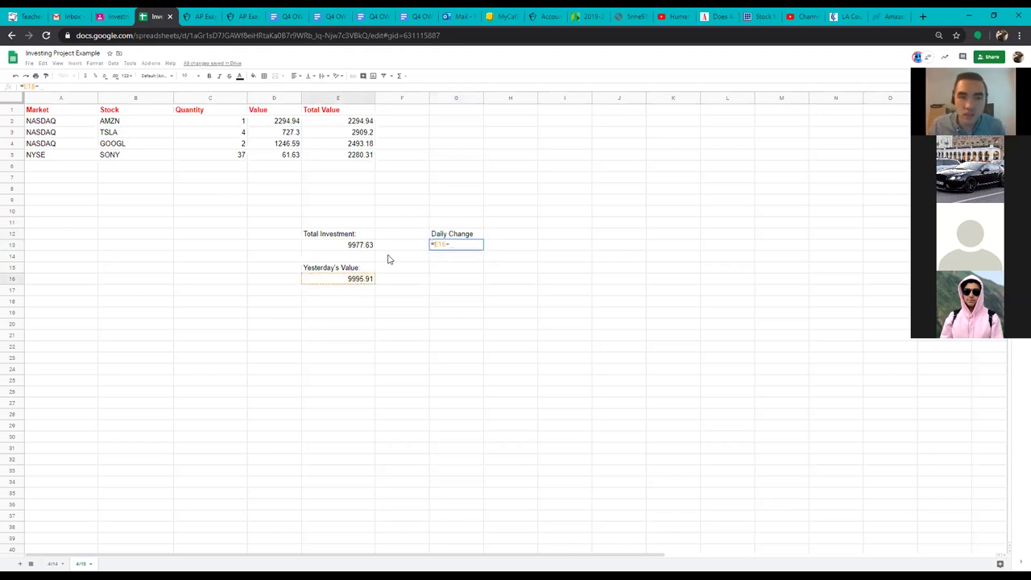
left_click(353, 249)
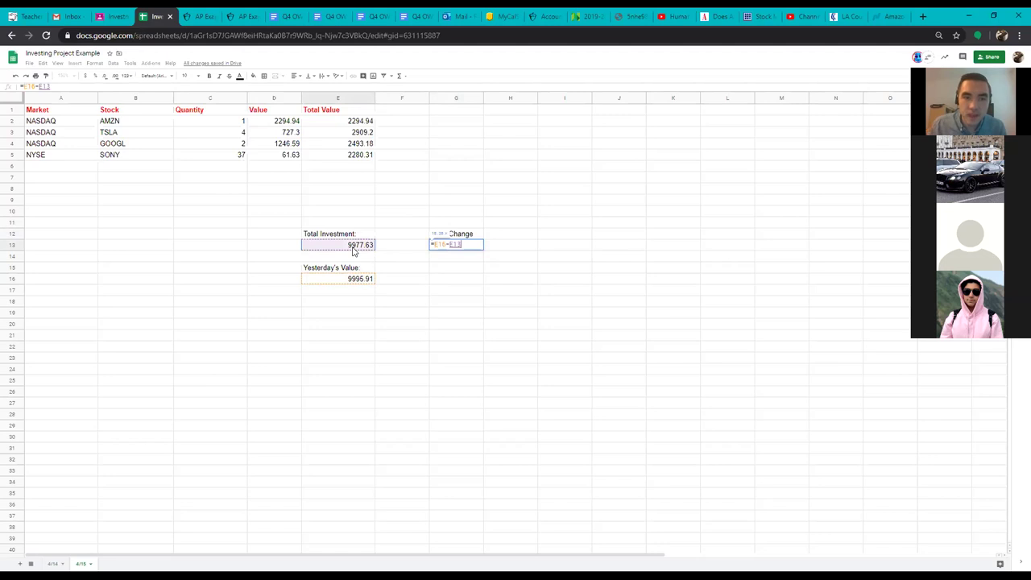
key("Return")
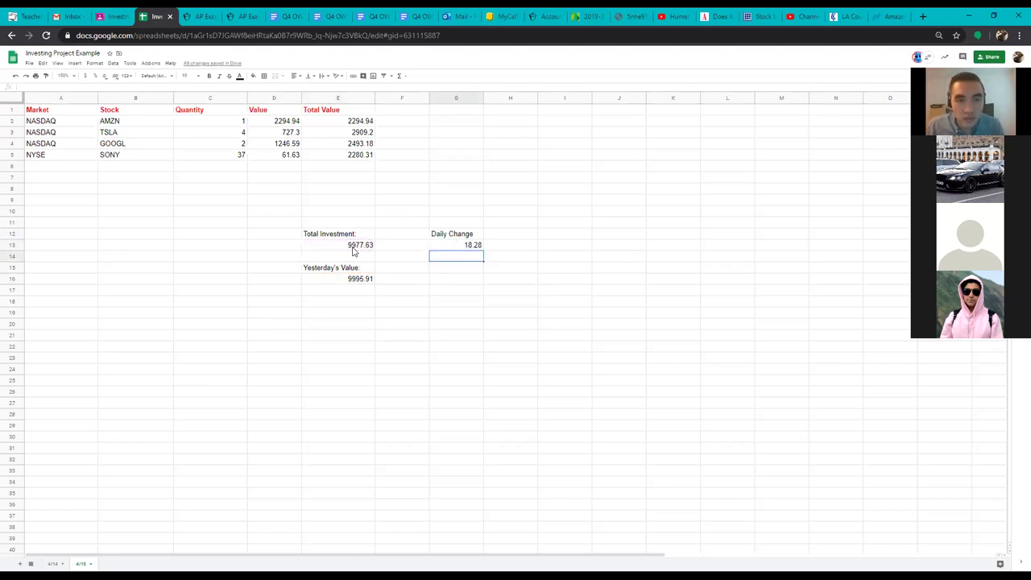
left_click(465, 246)
type("=")
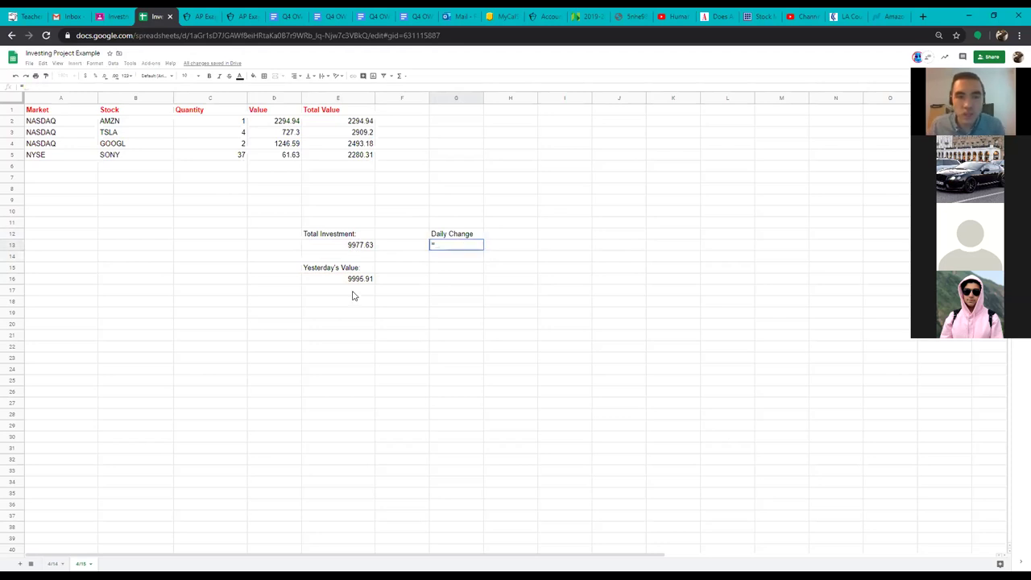
left_click(354, 279)
type("-")
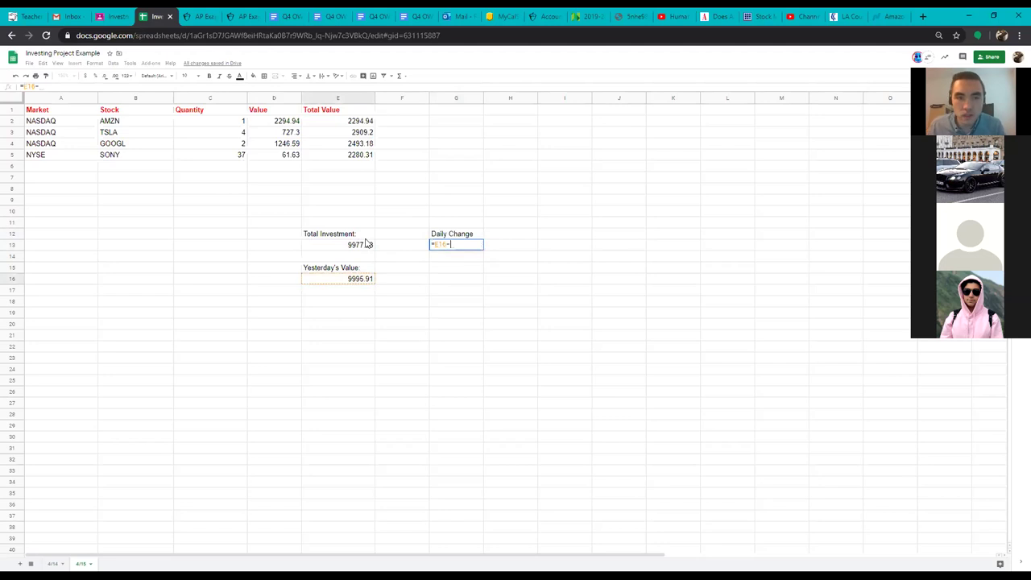
left_click(361, 254)
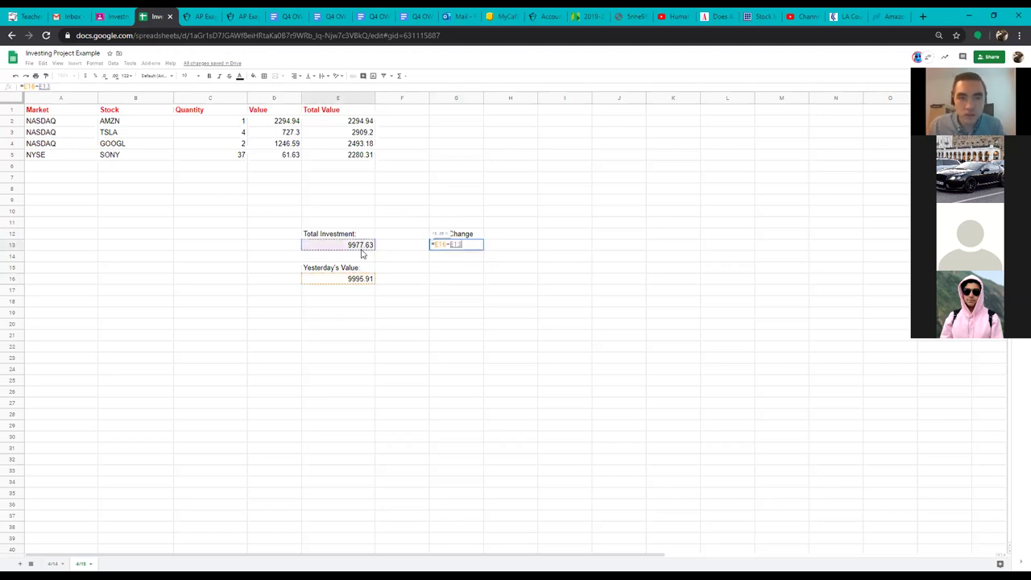
key("Return")
Step: Rewrite G13 as total investment minus yesterday's value, giving -18.28
left_click(444, 251)
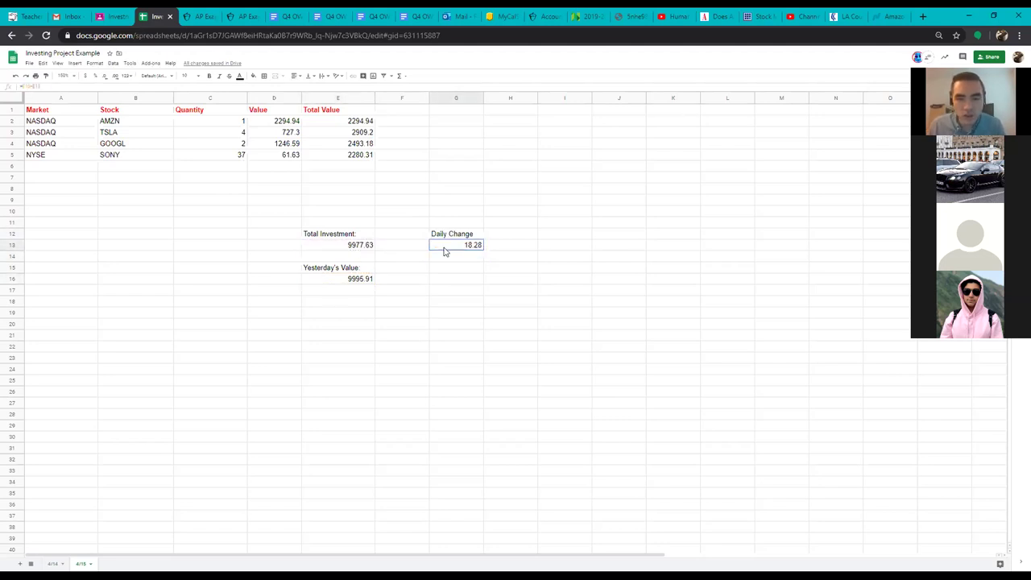
type("=")
left_click(326, 251)
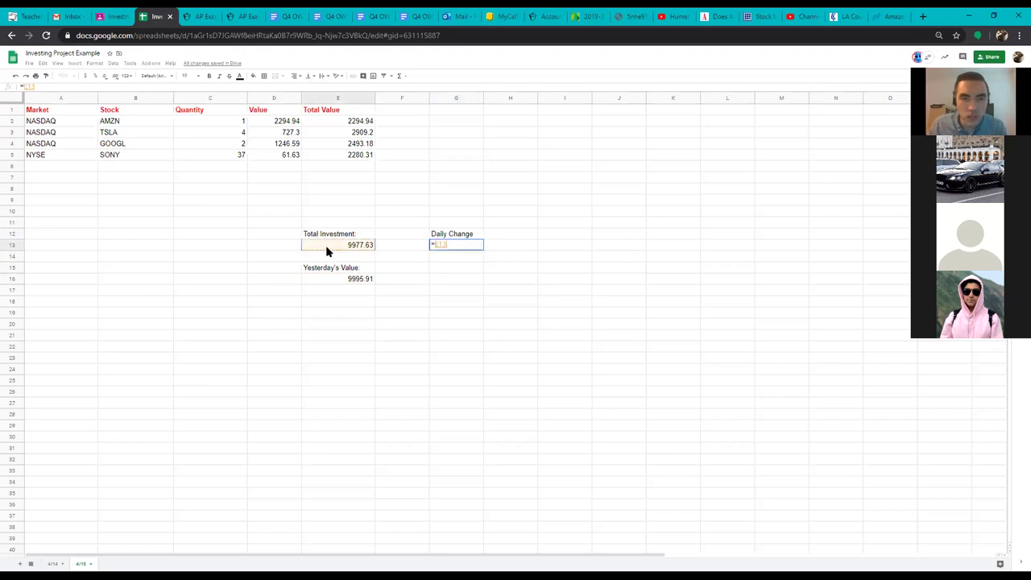
type("-")
left_click(333, 281)
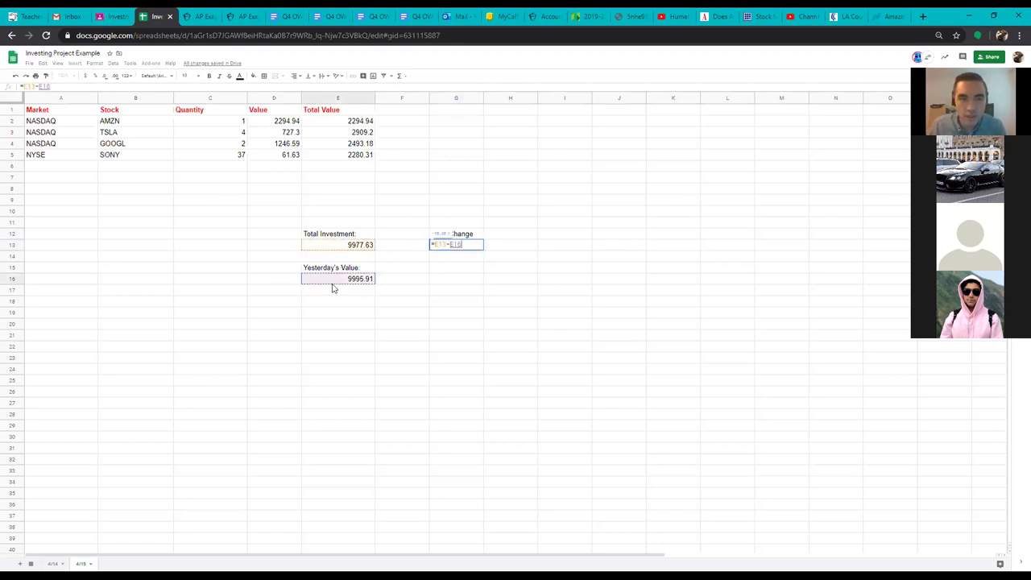
key("Return")
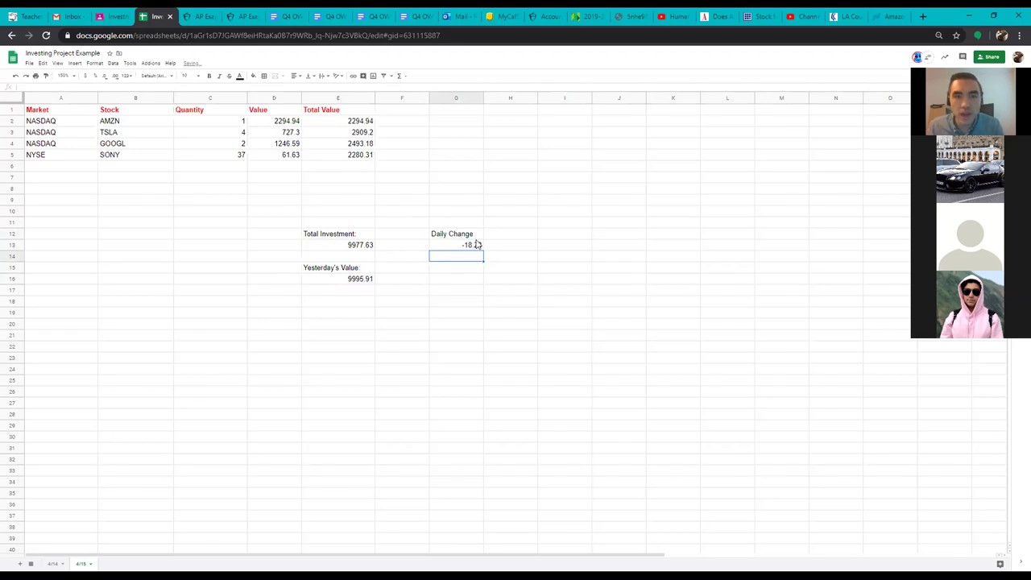
left_click(473, 249)
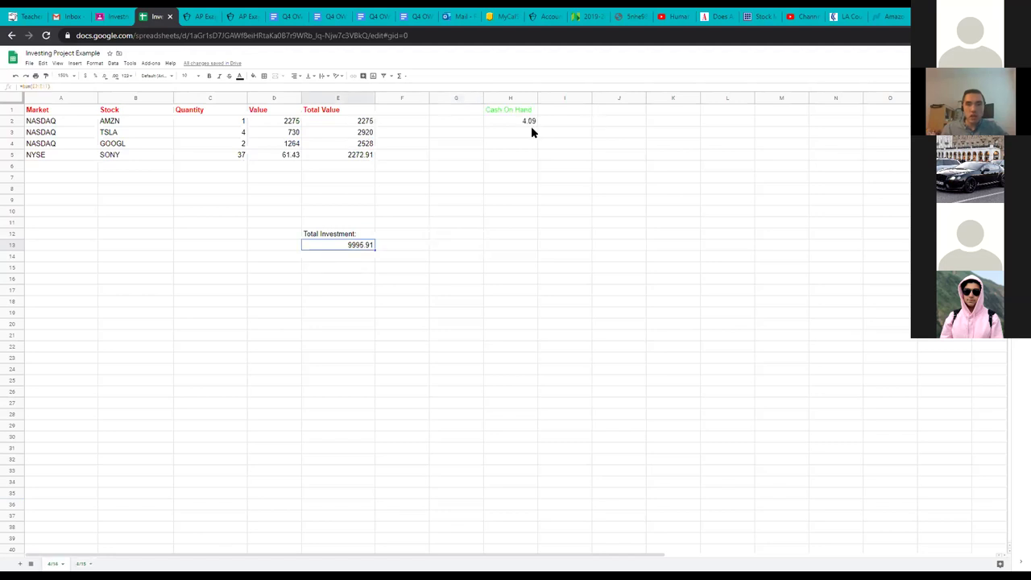
left_click(530, 122)
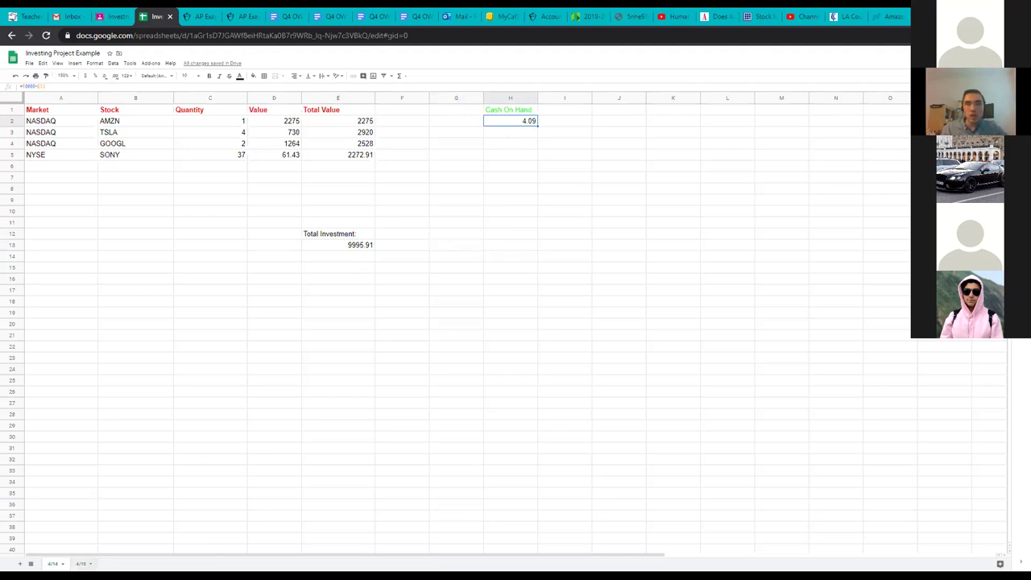
left_click(81, 564)
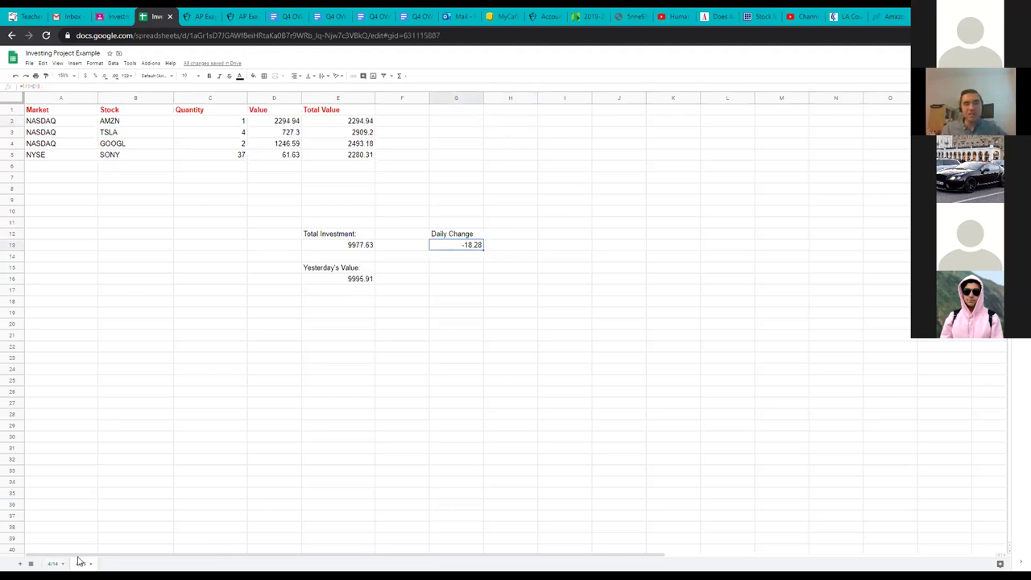